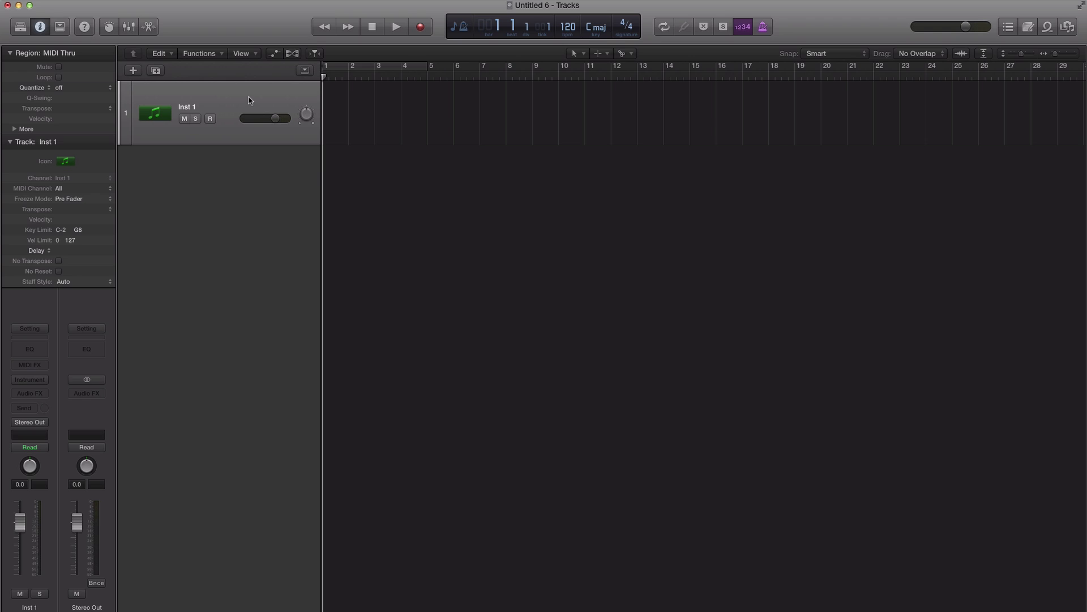
- Set the Inst 1 track icon to the 808 PNG dragged into Custom Icons
{"action": "left_click", "coordinate": [161, 118], "text": "ctrl"}
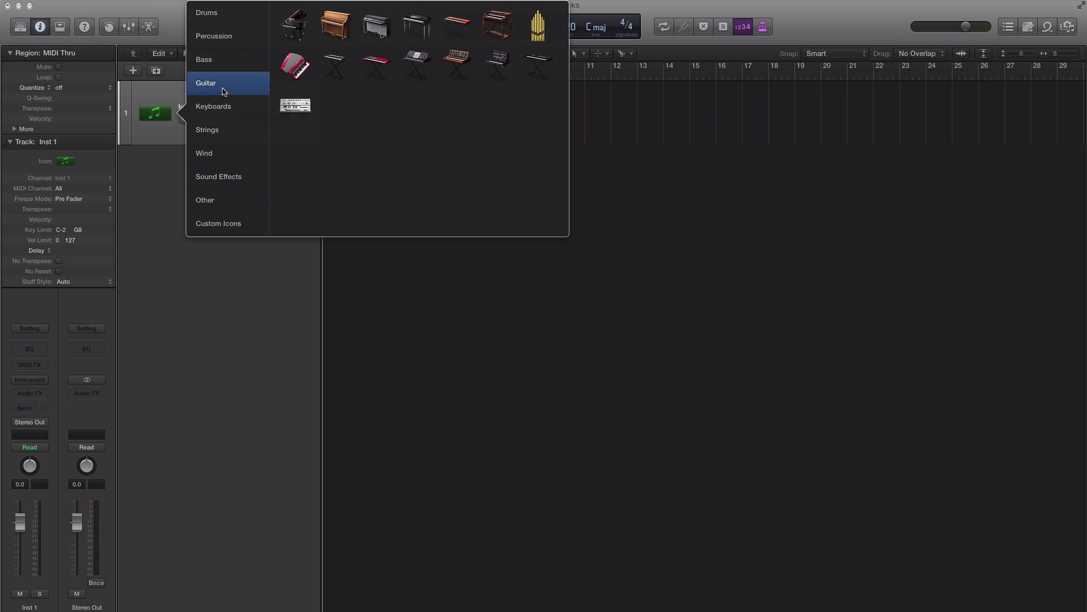
{"action": "left_click", "coordinate": [222, 60]}
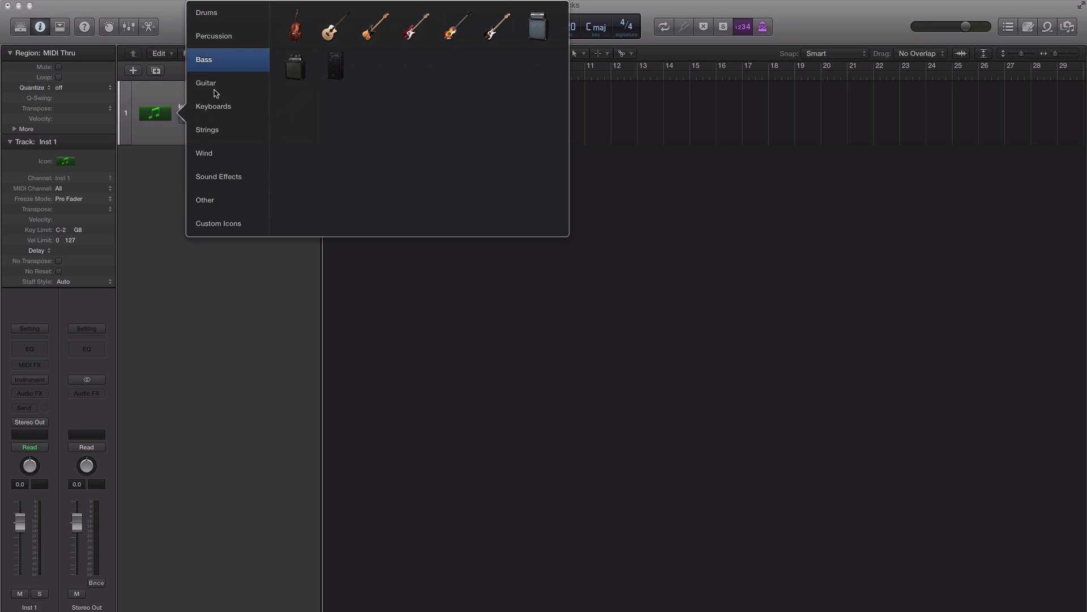
{"action": "left_click", "coordinate": [216, 174]}
{"action": "left_click", "coordinate": [217, 199]}
{"action": "left_click", "coordinate": [219, 223]}
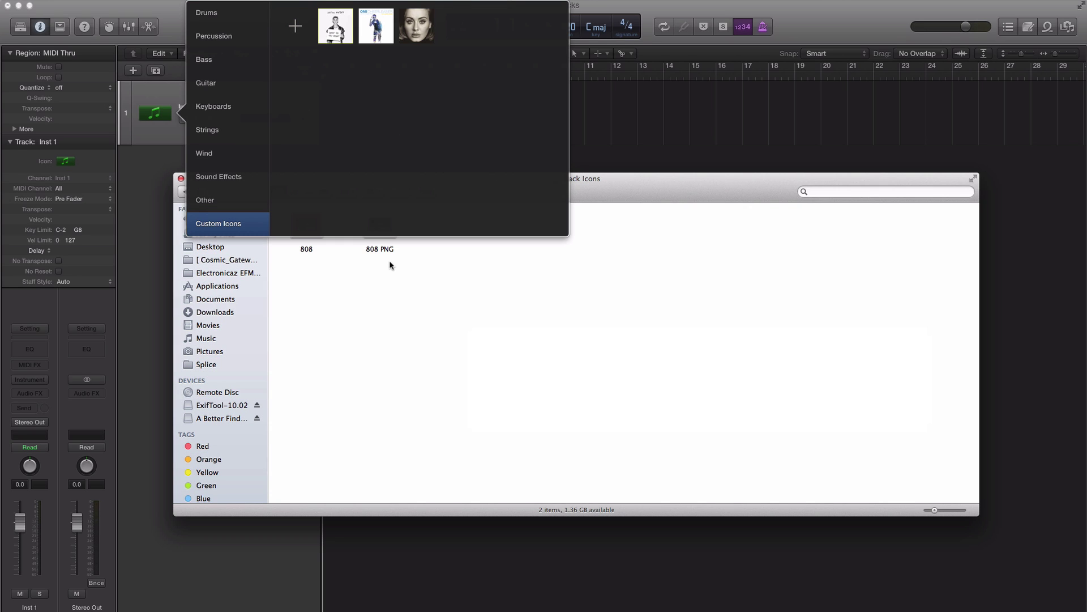
{"action": "left_click_drag", "start_coordinate": [307, 248], "coordinate": [382, 116]}
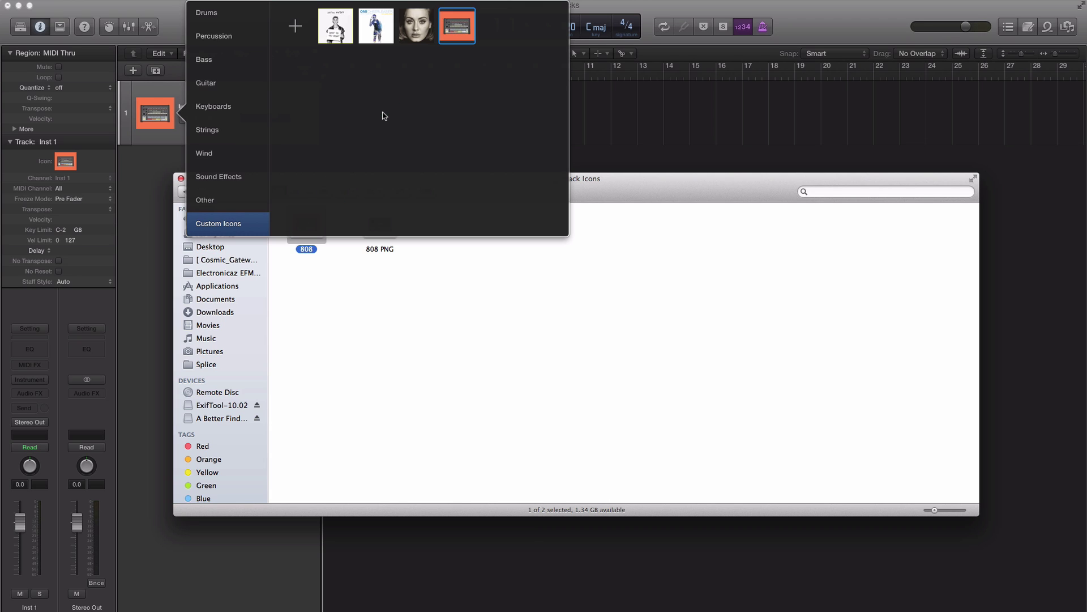
{"action": "left_click", "coordinate": [150, 163]}
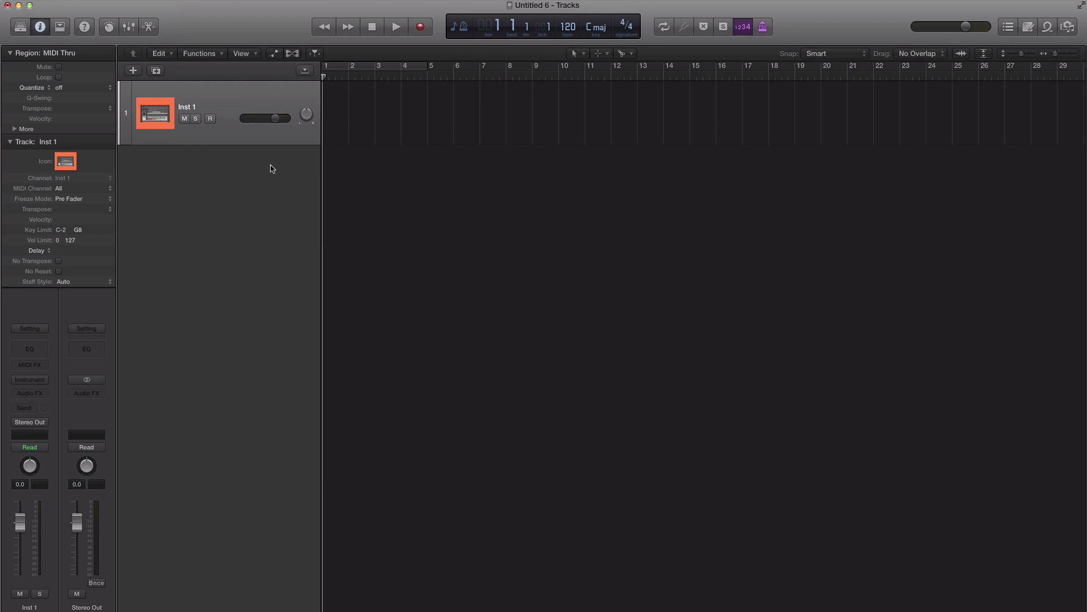
- Adjust the Inst 1 track height so its 808 icon appears larger
{"action": "key", "text": "super+Down"}
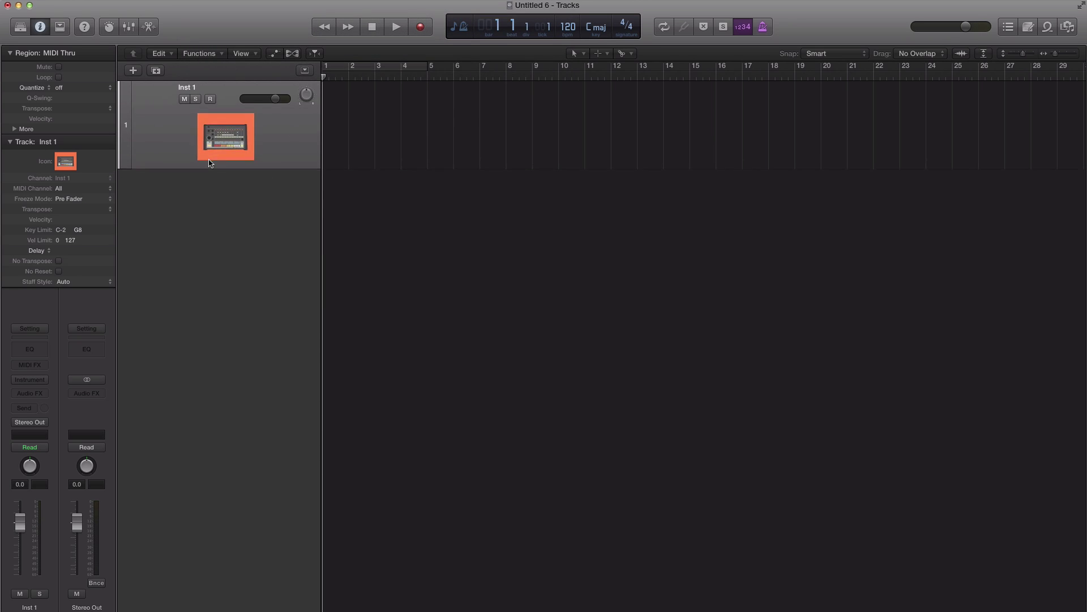
{"action": "key", "text": "super+Down"}
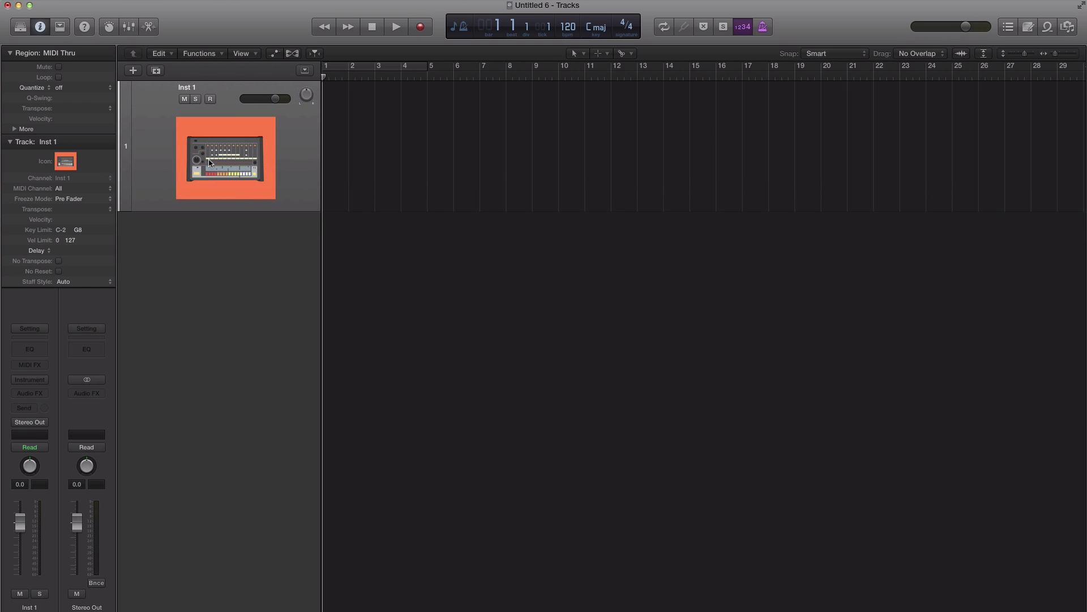
{"action": "key", "text": "super+Up"}
{"action": "key", "text": "super+Up"}
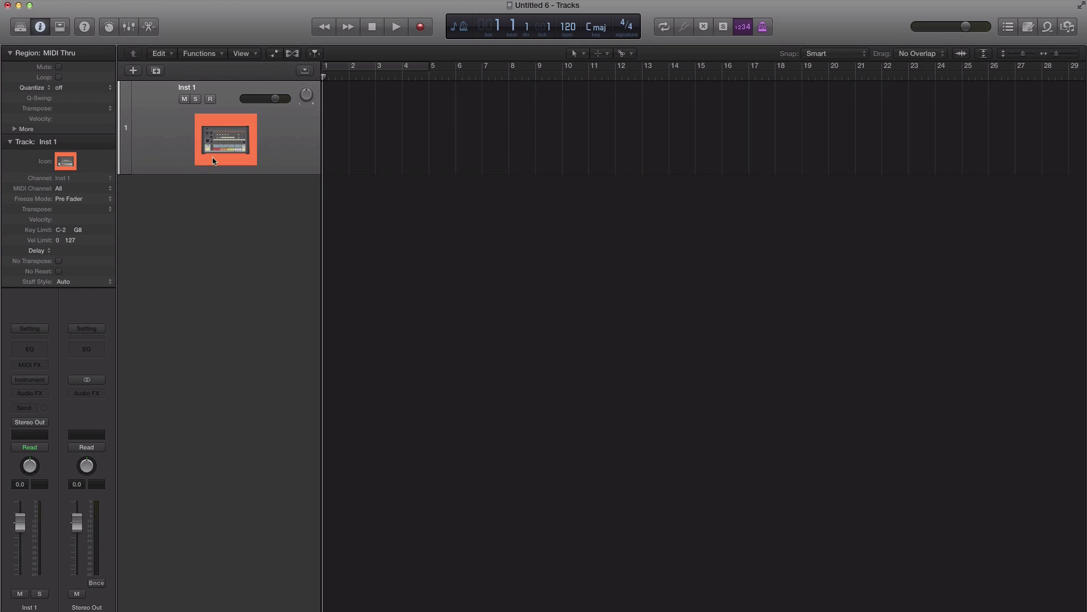
- Re-add the 808 PNG as a custom icon and apply it to the track
{"action": "left_click", "coordinate": [224, 147]}
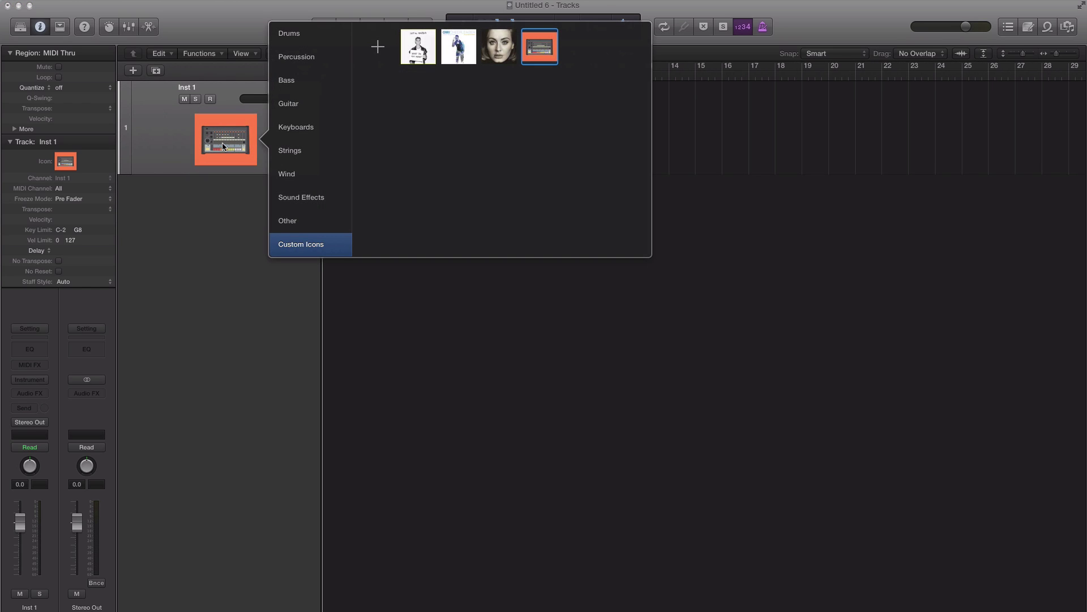
{"action": "left_click", "coordinate": [387, 62]}
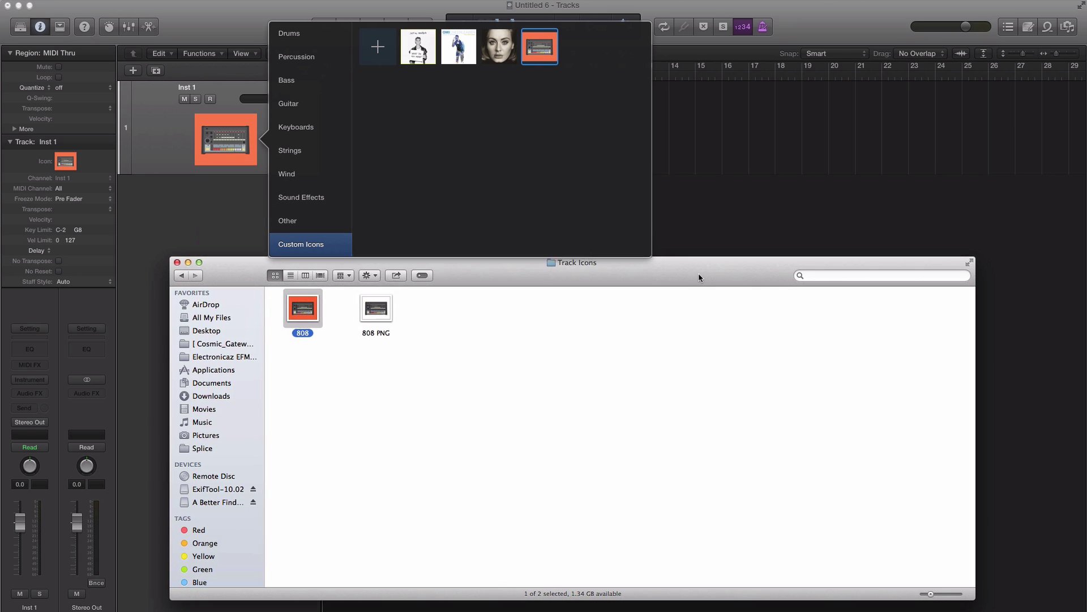
{"action": "left_click_drag", "start_coordinate": [385, 293], "coordinate": [449, 115]}
{"action": "left_click", "coordinate": [205, 200]}
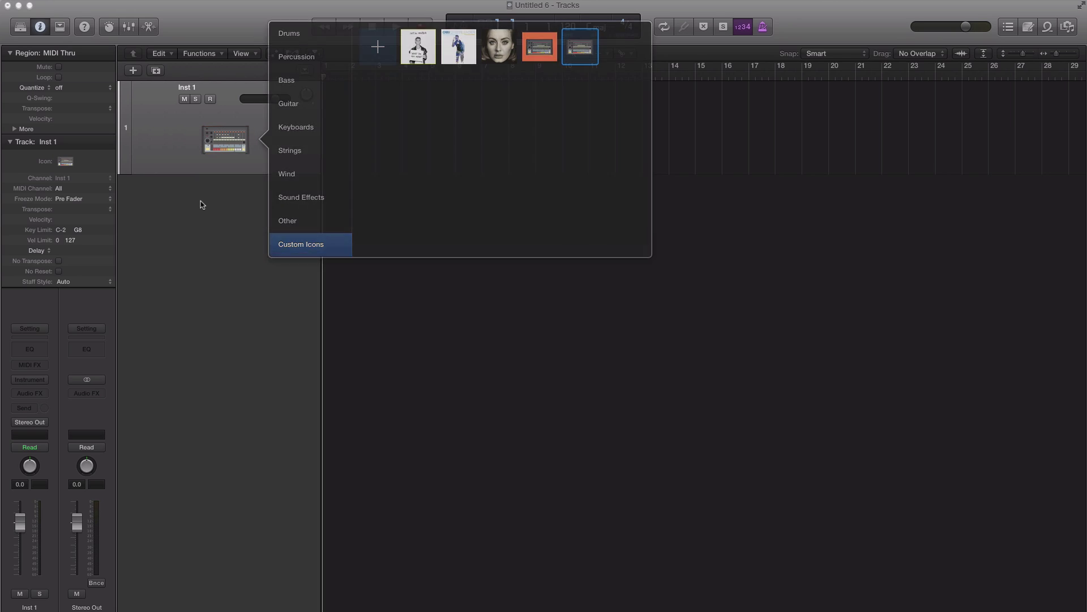
{"action": "scroll", "coordinate": [222, 202], "scroll_direction": "up", "scroll_amount": 3}
{"action": "scroll", "coordinate": [221, 202], "scroll_direction": "down", "scroll_amount": 2}
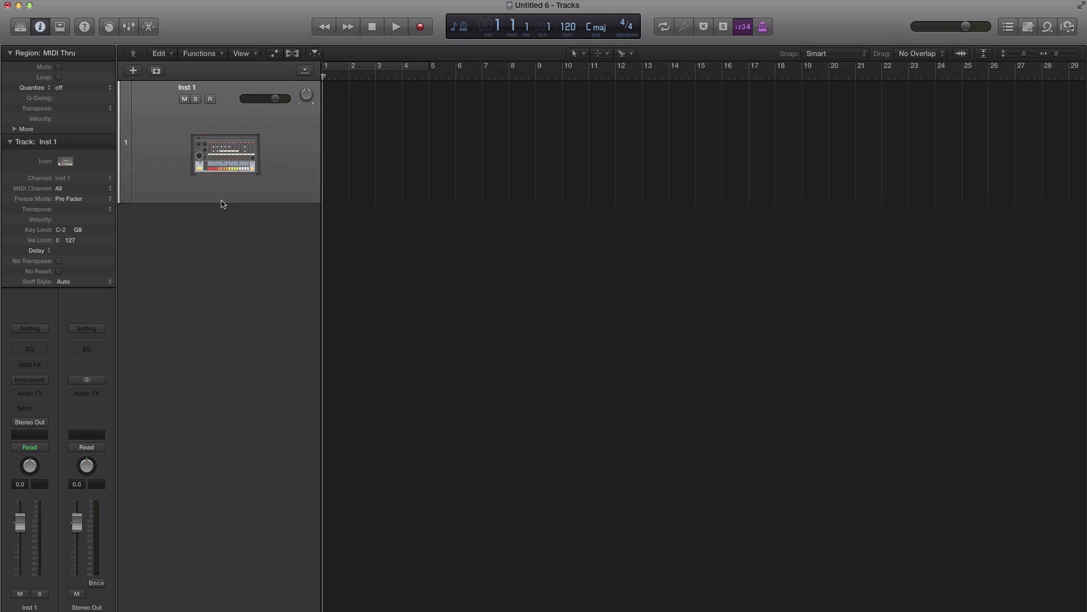
{"action": "scroll", "coordinate": [223, 201], "scroll_direction": "down", "scroll_amount": 1}
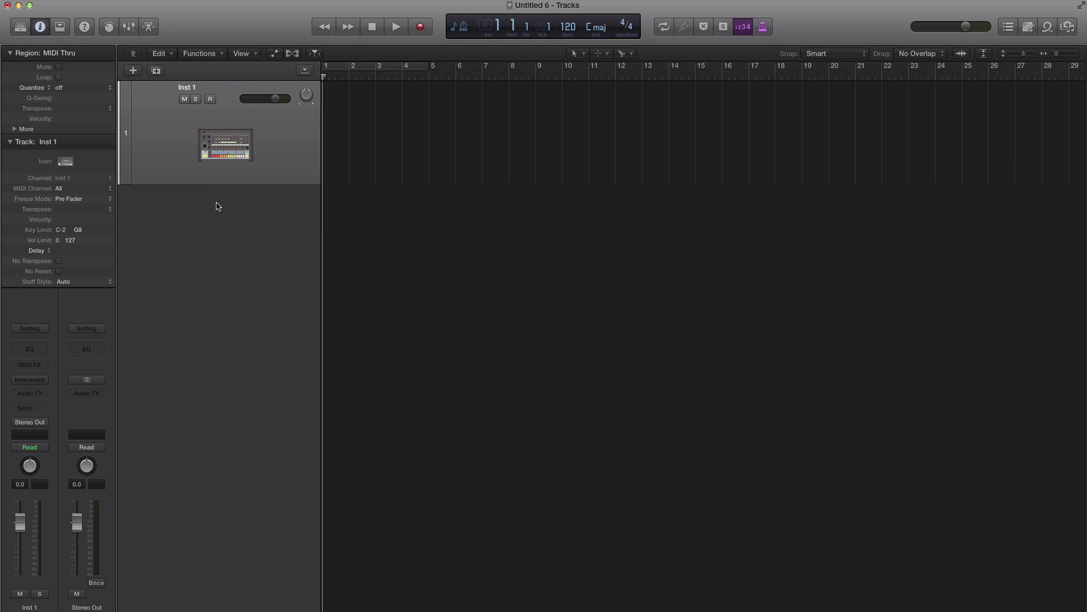